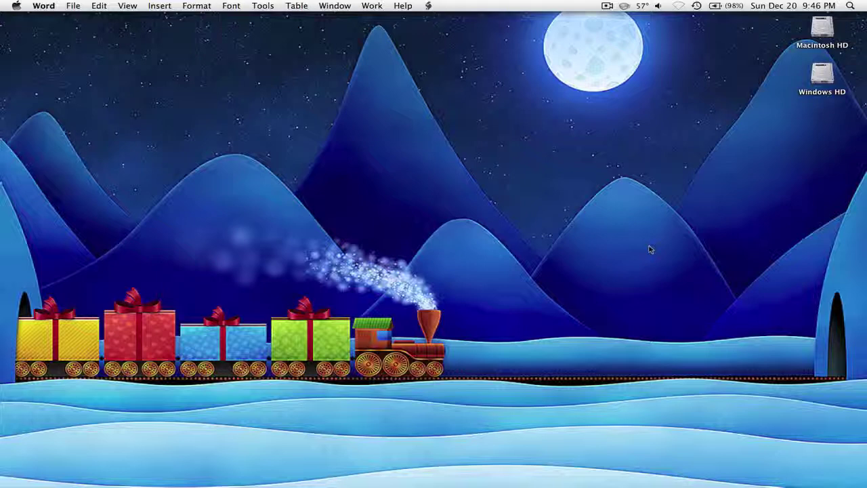
# Launch Safari by searching 'saf' in Spotlight.
pyautogui.press('super+space')
pyautogui.write('saf')
pyautogui.press('Return')
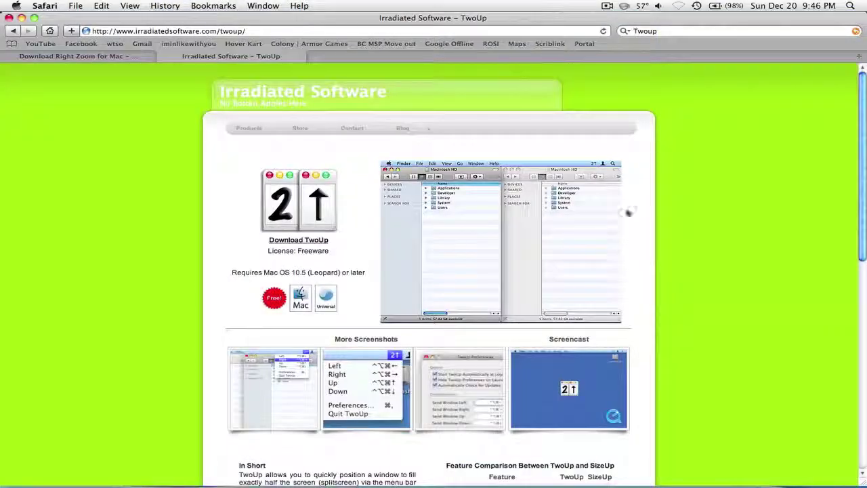
# Switch to the 'Download Right Zoom for Mac' tab and scroll through the Right Zoom 1.63 page.
pyautogui.click(78, 56)
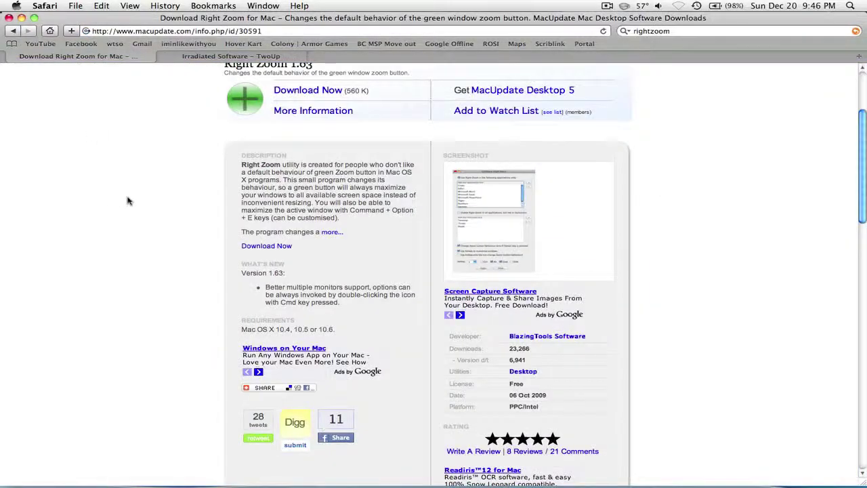
pyautogui.scroll(3, 348, 190)
pyautogui.scroll(-3, 349, 200)
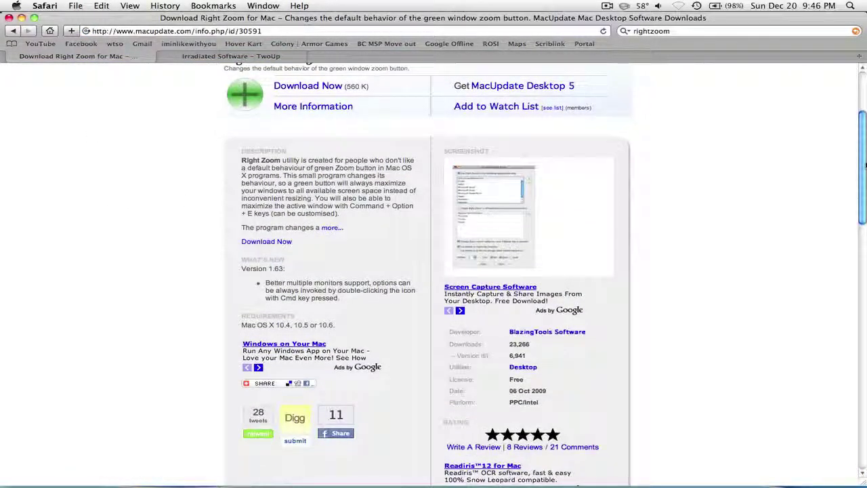
pyautogui.moveTo(863, 165); pyautogui.dragTo(837, 163)
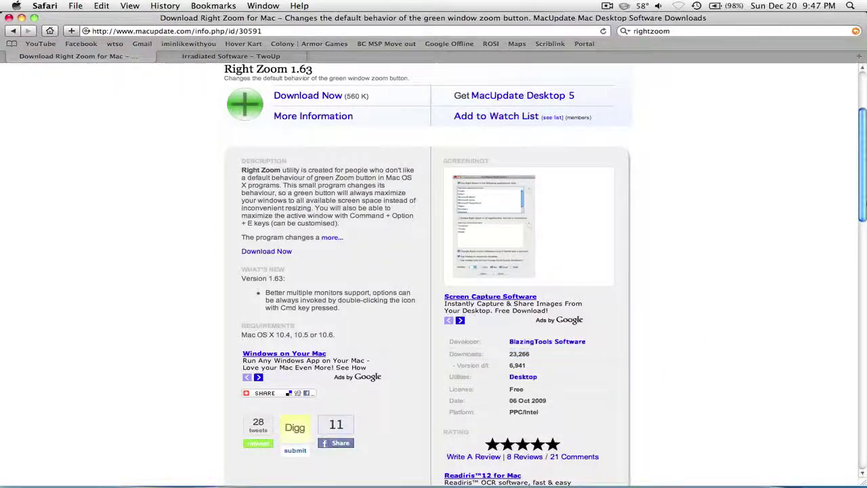
pyautogui.scroll(-1, 575, 390)
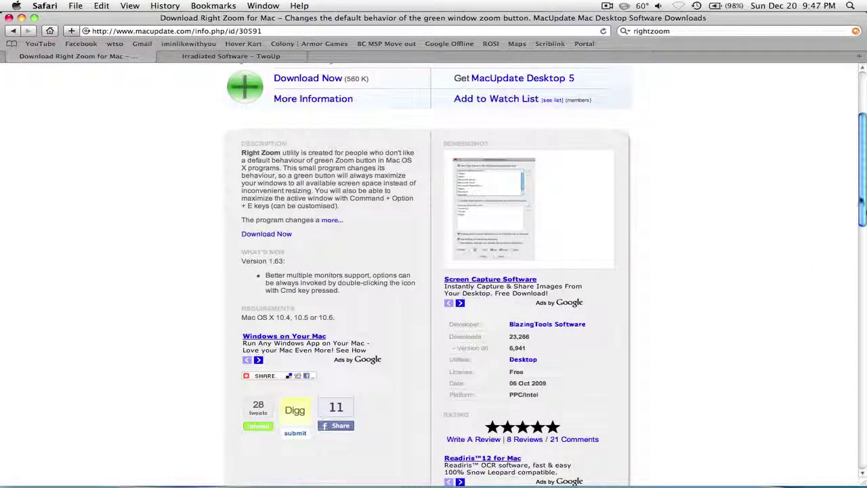
pyautogui.moveTo(861, 203); pyautogui.dragTo(861, 157)
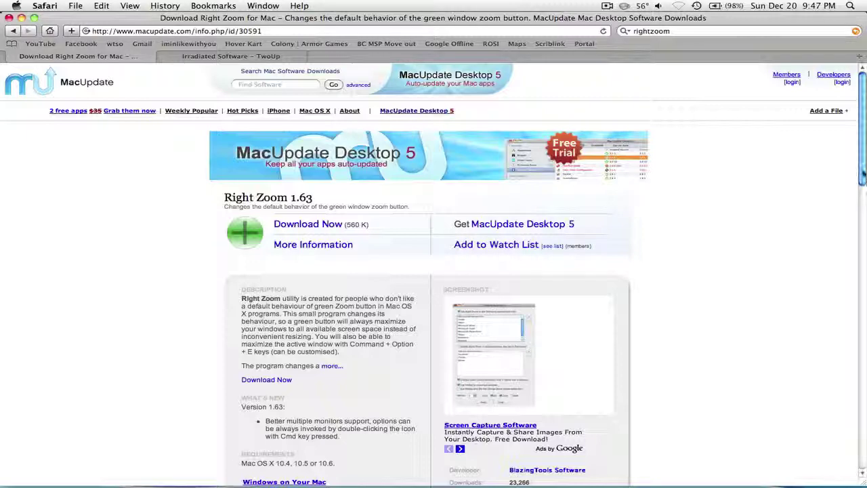
pyautogui.scroll(-3, 862, 176)
pyautogui.scroll(3, 861, 177)
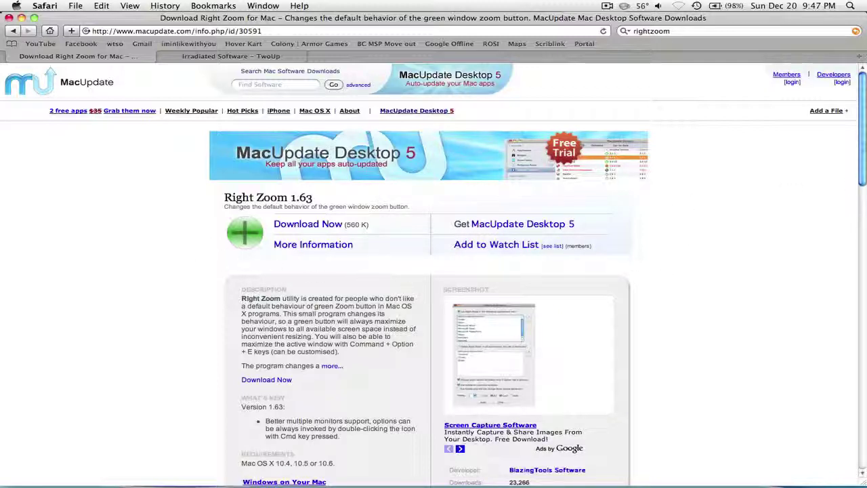
pyautogui.scroll(-4, 864, 175)
pyautogui.scroll(4, 865, 176)
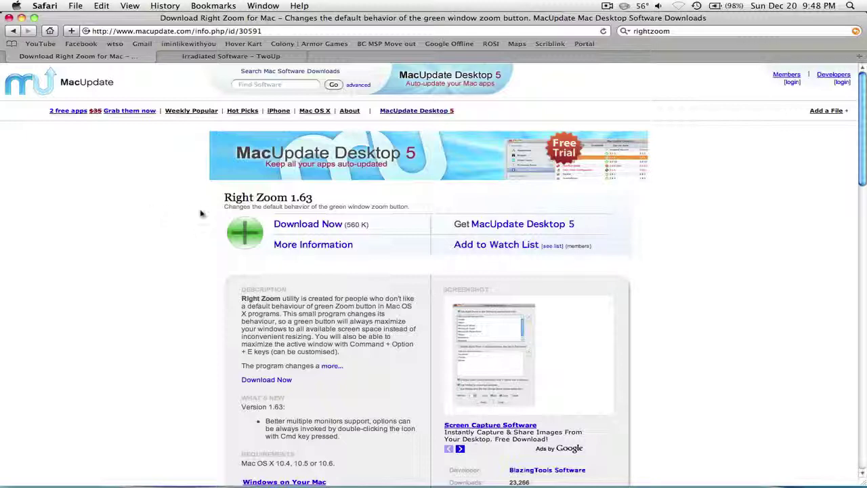
pyautogui.moveTo(863, 153); pyautogui.dragTo(864, 124)
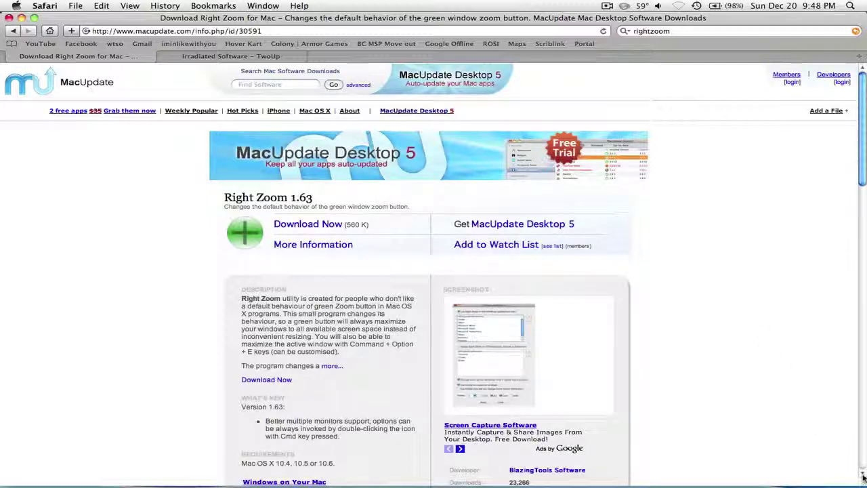
# Shrink the Safari window to a small size, zoom it back to a tall window, and scroll the reviews.
pyautogui.moveTo(863, 481); pyautogui.dragTo(407, 287)
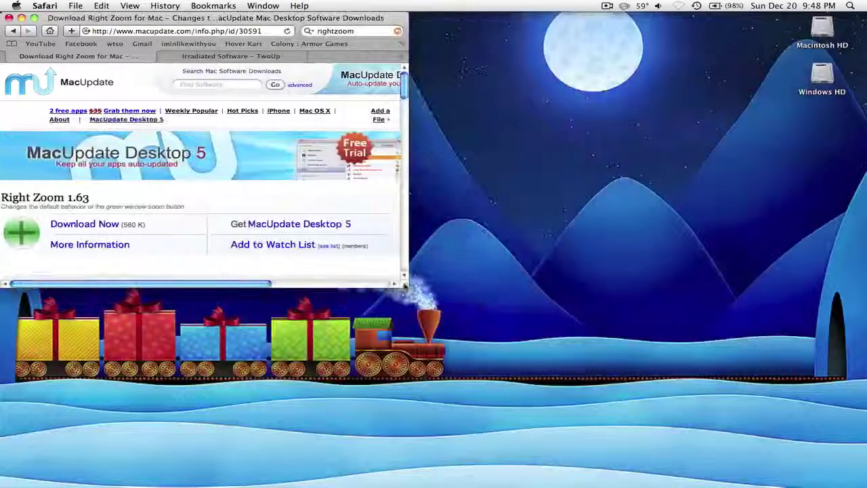
pyautogui.click(34, 18)
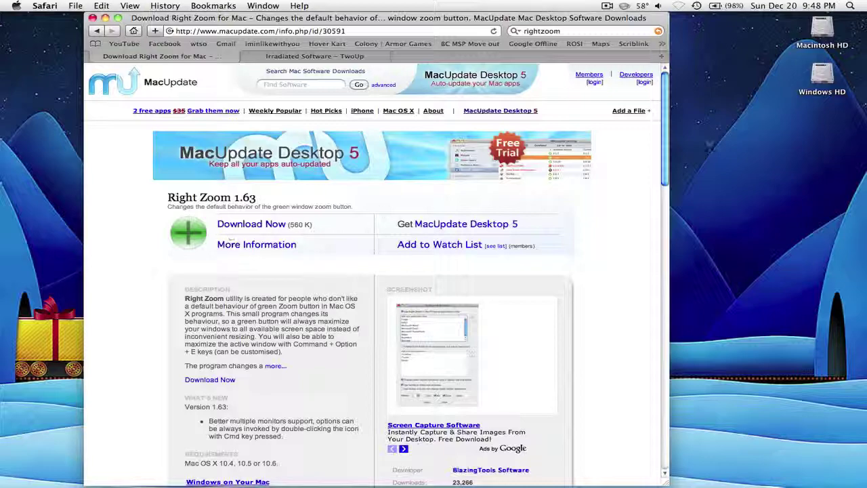
pyautogui.scroll(-5, 646, 275)
pyautogui.scroll(-10, 646, 276)
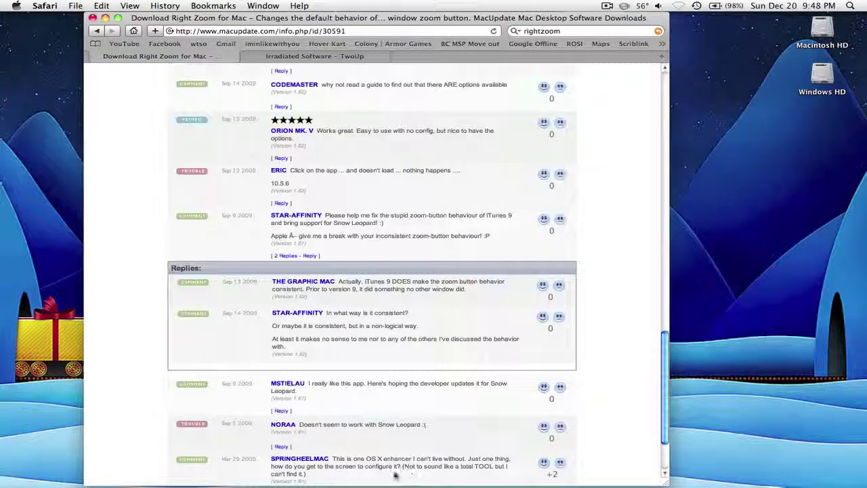
pyautogui.moveTo(664, 386); pyautogui.dragTo(659, 146)
# Launch RightZoom by searching 'right' in Spotlight.
pyautogui.press('super+space')
pyautogui.write('right')
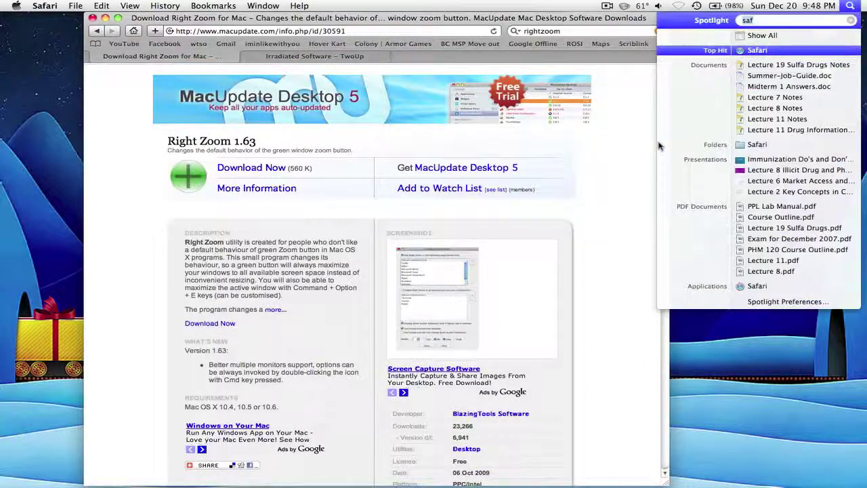
pyautogui.press('Escape')
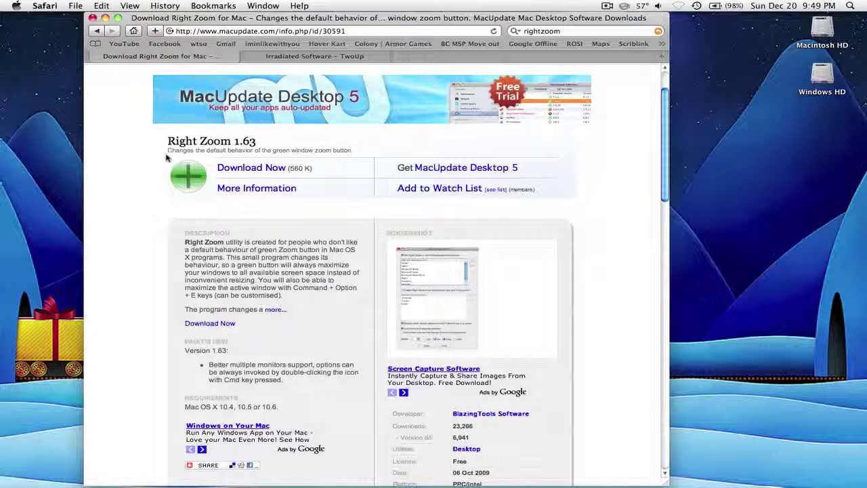
# Maximize Safari to fill the whole screen, scroll the page, and switch to the TwoUp tab.
pyautogui.click(118, 18)
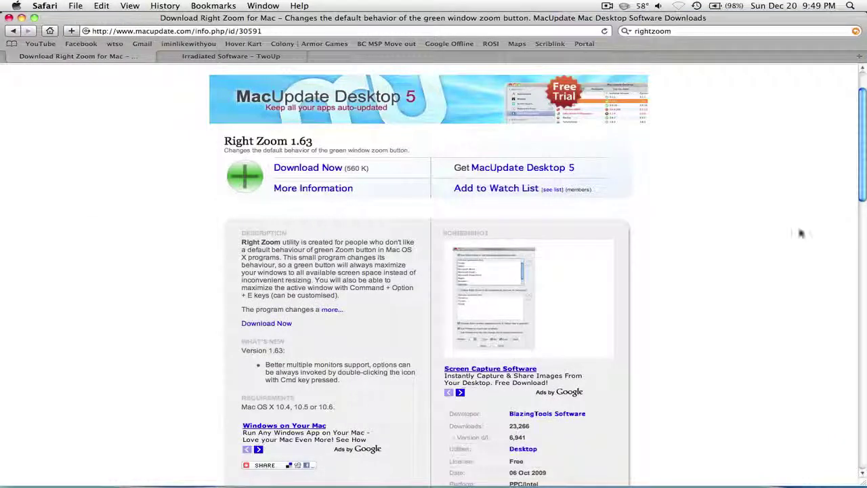
pyautogui.scroll(-10, 862, 170)
pyautogui.scroll(12, 863, 166)
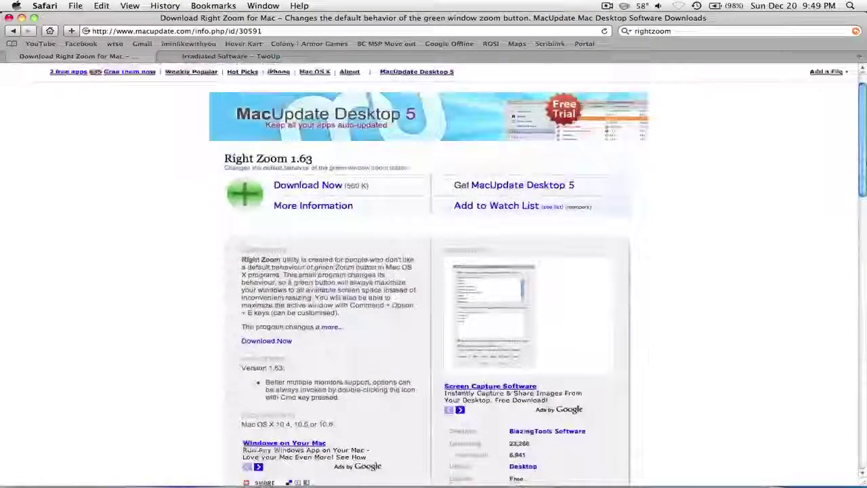
pyautogui.scroll(2, 864, 166)
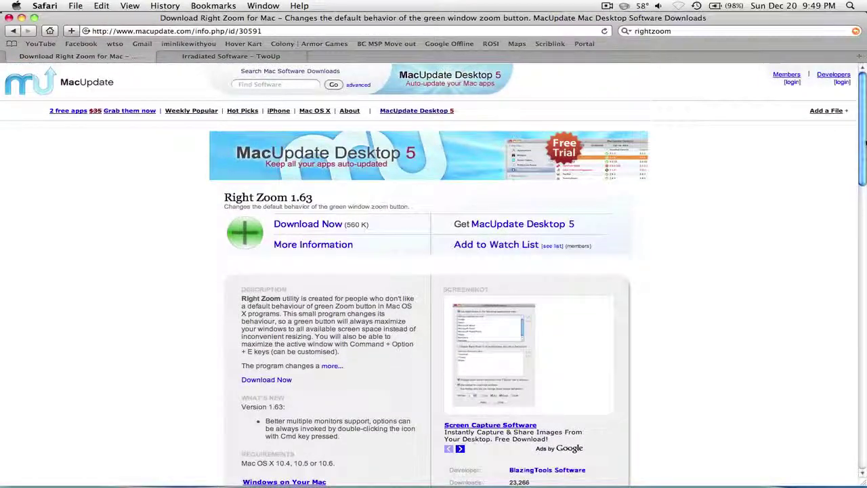
pyautogui.scroll(-3, 864, 173)
pyautogui.scroll(-1, 863, 172)
pyautogui.scroll(1, 863, 173)
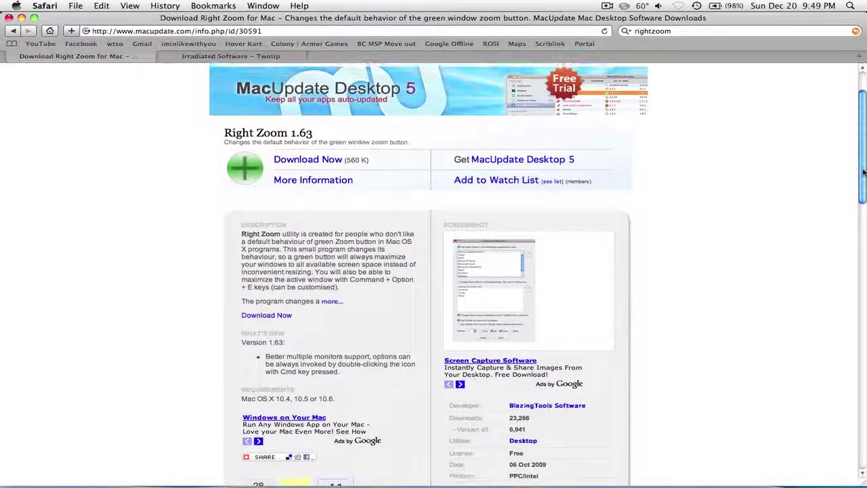
pyautogui.moveTo(863, 172); pyautogui.dragTo(780, 151)
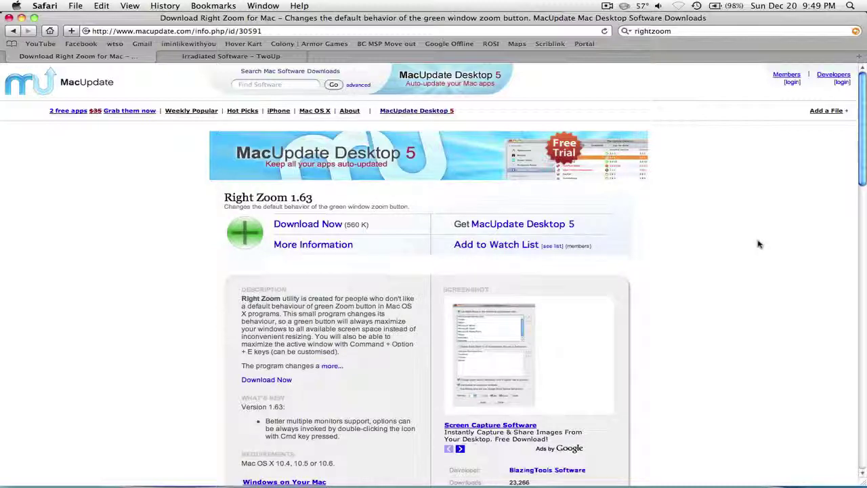
pyautogui.click(244, 55)
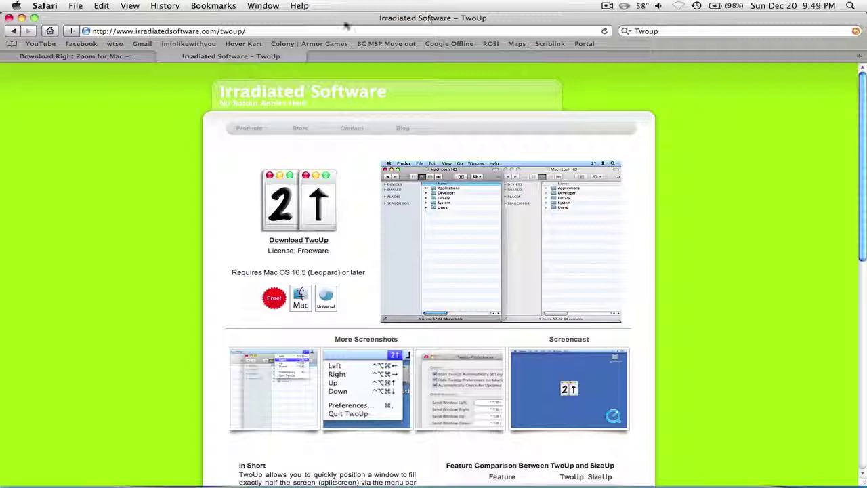
# Reveal the desktop with F11, bring Safari back, and select the word 'Freeware' on the page.
pyautogui.press('F11')
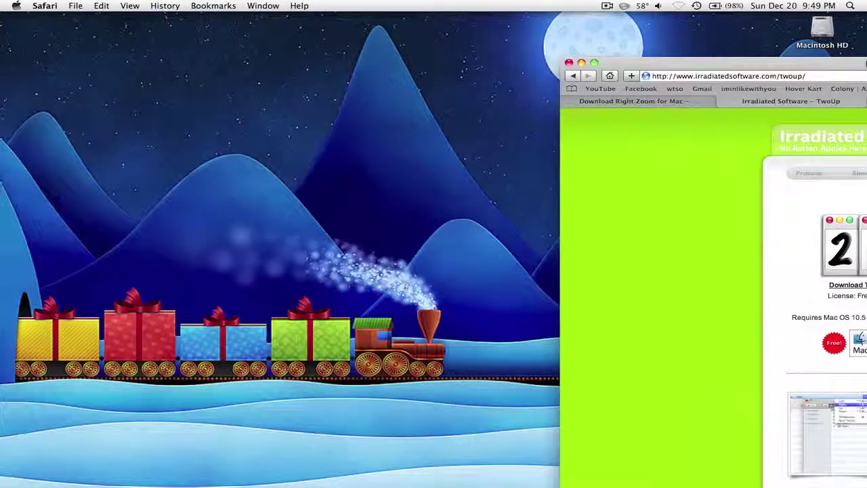
pyautogui.press('F11')
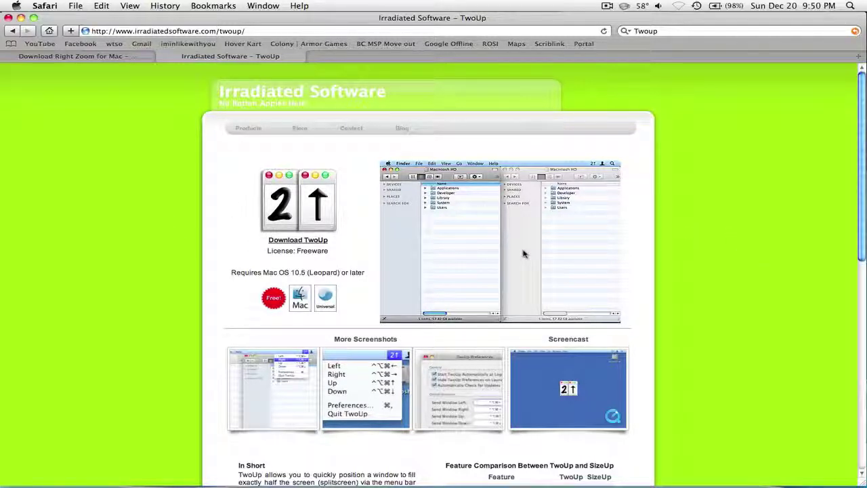
pyautogui.doubleClick(303, 250)
# Clear the text selection and launch TwoUp by searching 'two' in Spotlight.
pyautogui.click(689, 287)
pyautogui.press('super+space')
pyautogui.write('right')
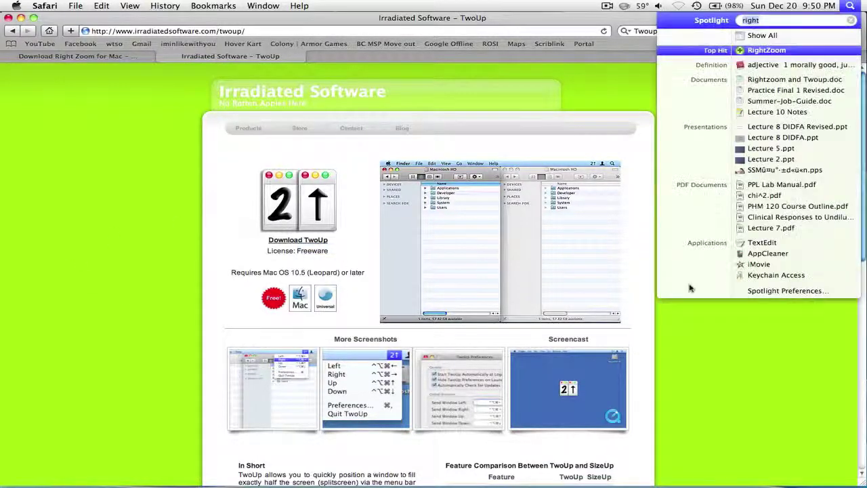
pyautogui.press('BackSpace')
pyautogui.press('BackSpace')
pyautogui.press('BackSpace')
pyautogui.press('BackSpace')
pyautogui.press('BackSpace')
pyautogui.write('two')
pyautogui.press('Escape')
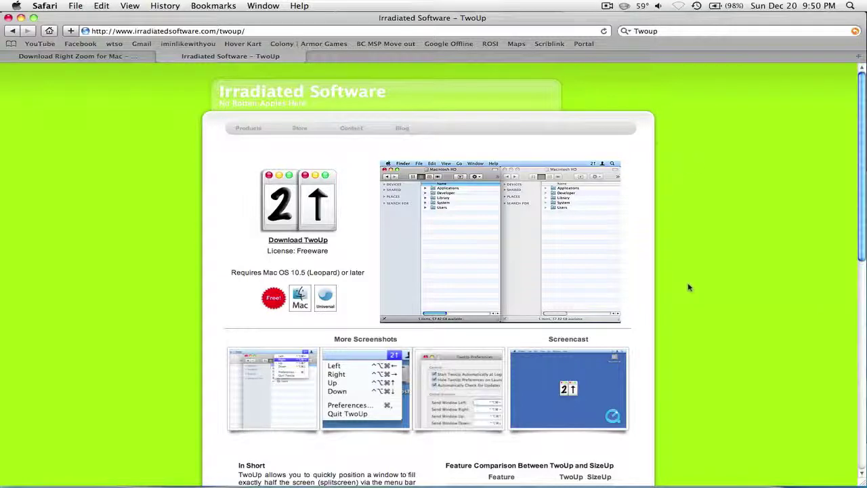
# Look over TwoUp's menu-bar list of Left, Right, Up and Down positions without choosing one.
pyautogui.click(588, 6)
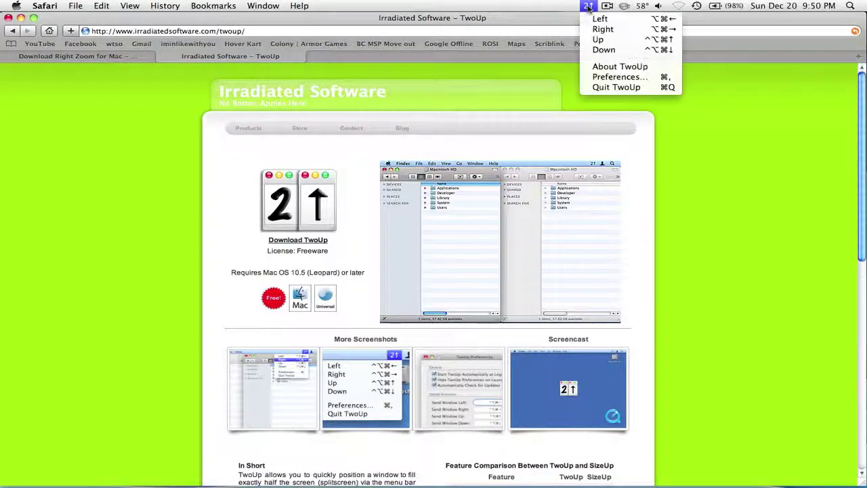
pyautogui.click(589, 5)
pyautogui.click(589, 6)
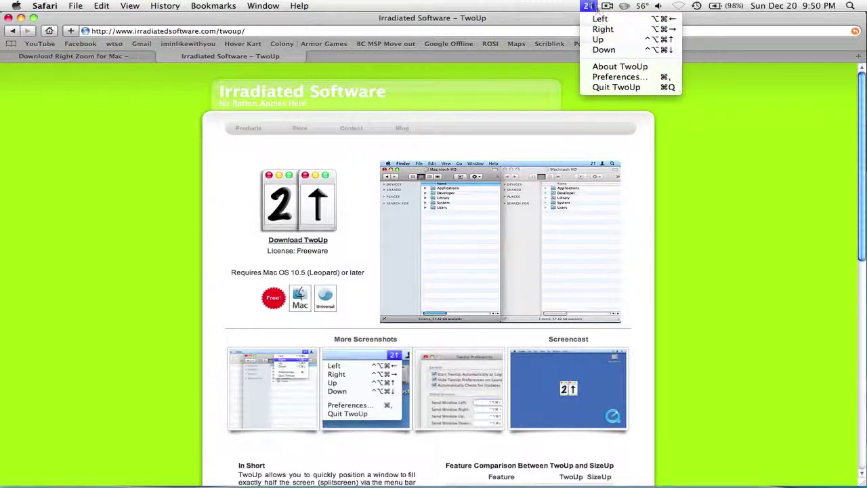
pyautogui.click(589, 6)
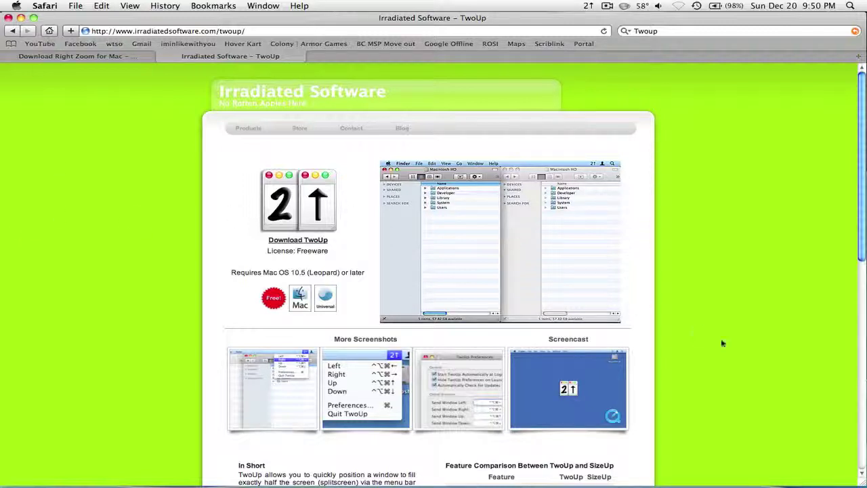
# Snap the TwoUp page window to the left half and open a new Safari window.
pyautogui.click(589, 5)
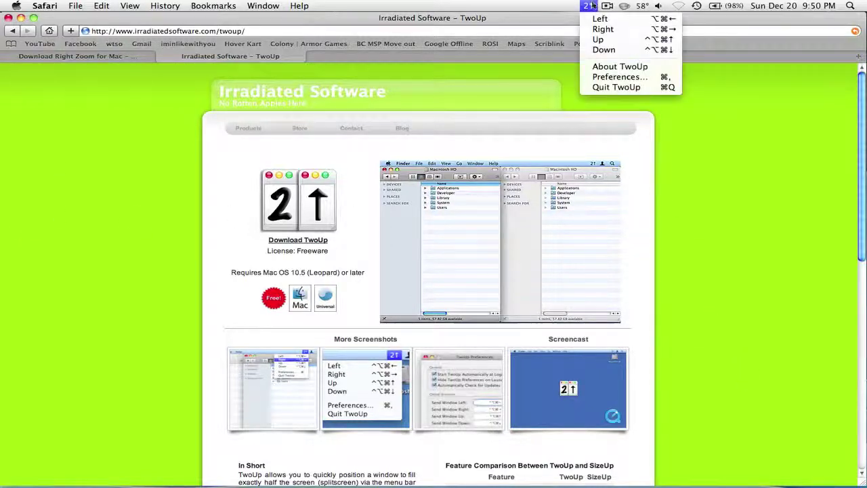
pyautogui.click(599, 19)
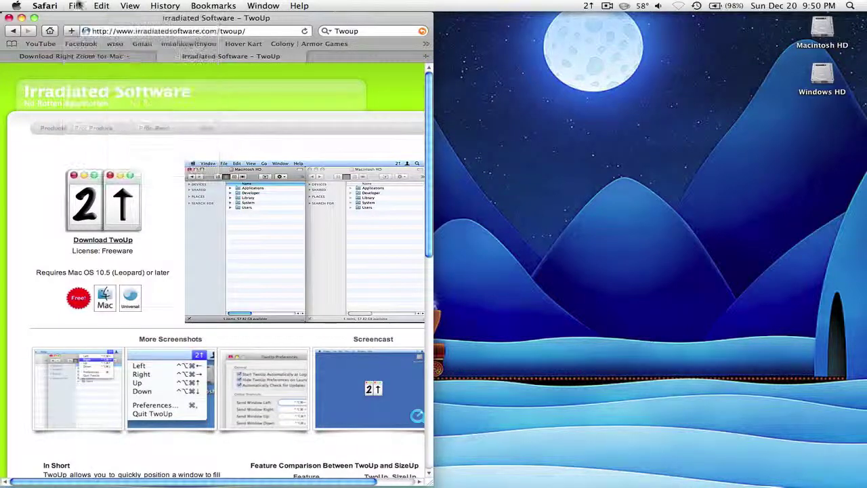
pyautogui.click(76, 6)
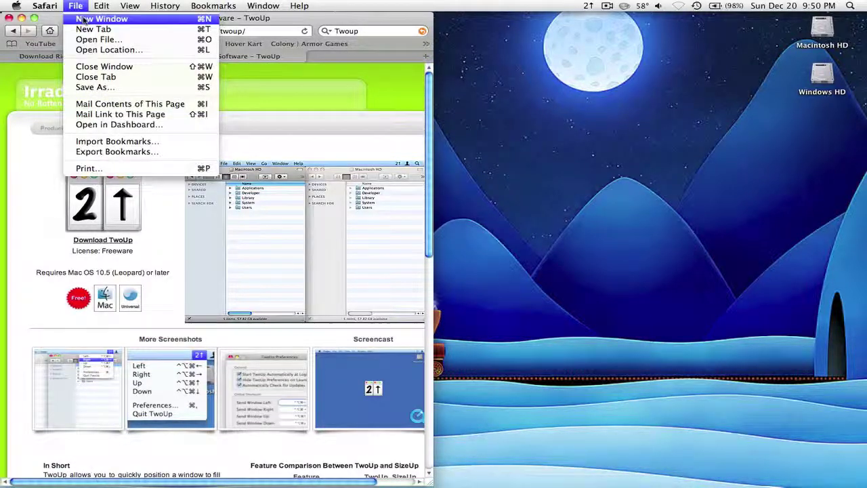
pyautogui.click(95, 21)
# Snap the Google window to the right half, scroll the TwoUp page, then close the Google window.
pyautogui.click(588, 6)
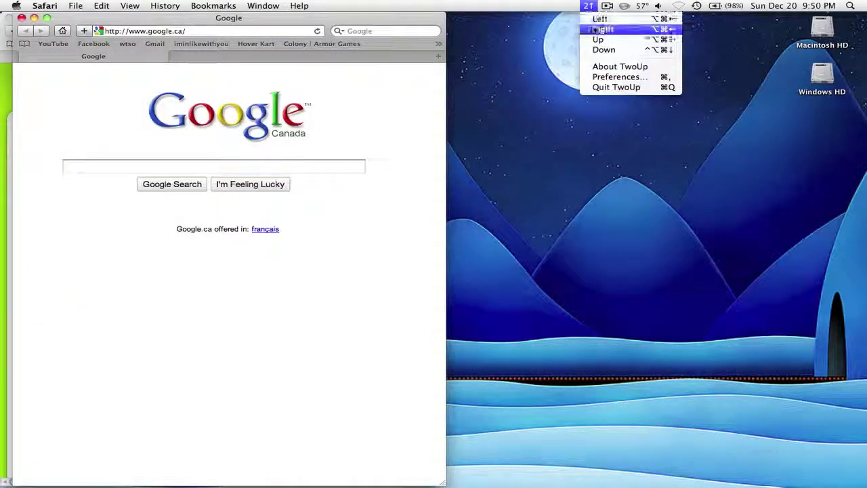
pyautogui.click(596, 25)
pyautogui.scroll(-5, 341, 233)
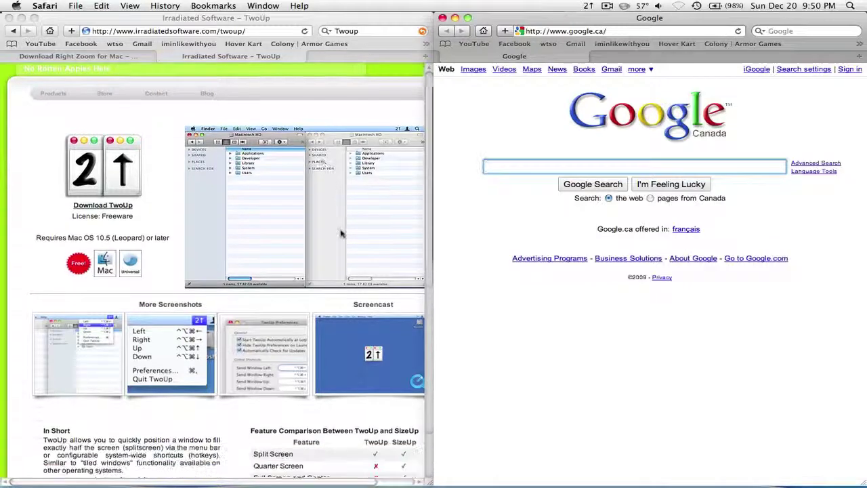
pyautogui.scroll(5, 344, 233)
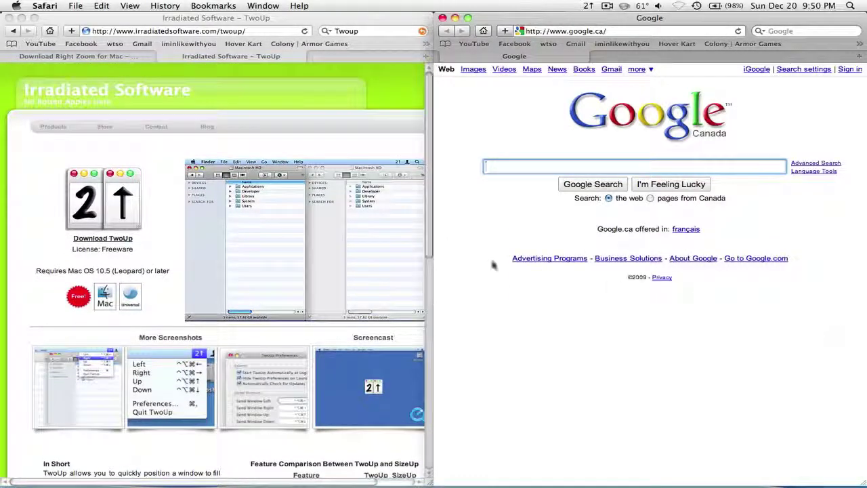
pyautogui.scroll(1, 271, 290)
pyautogui.scroll(-10, 339, 248)
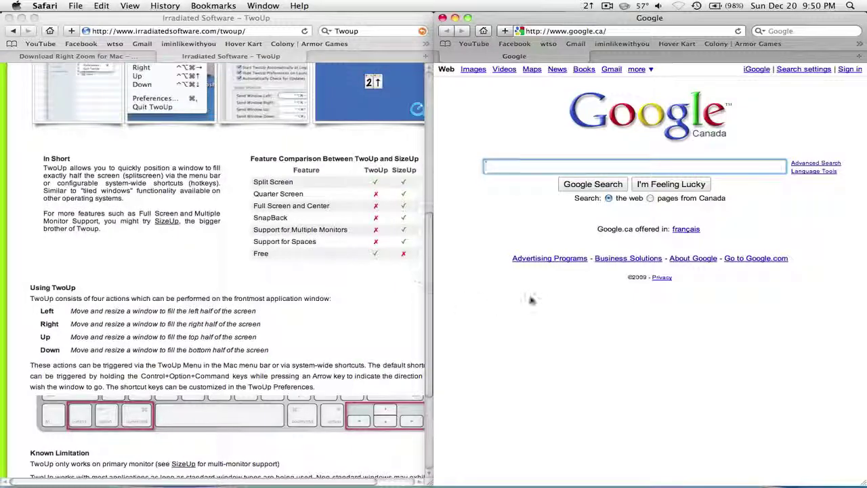
pyautogui.scroll(4, 344, 275)
pyautogui.scroll(2, 344, 275)
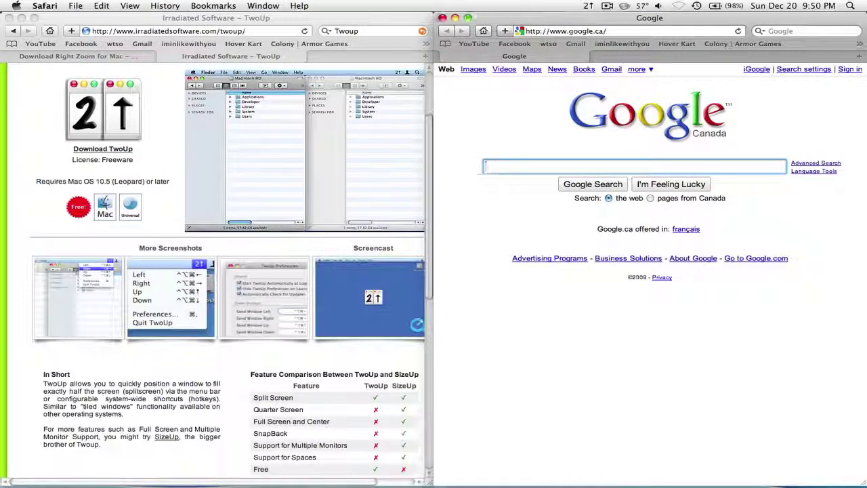
pyautogui.click(442, 17)
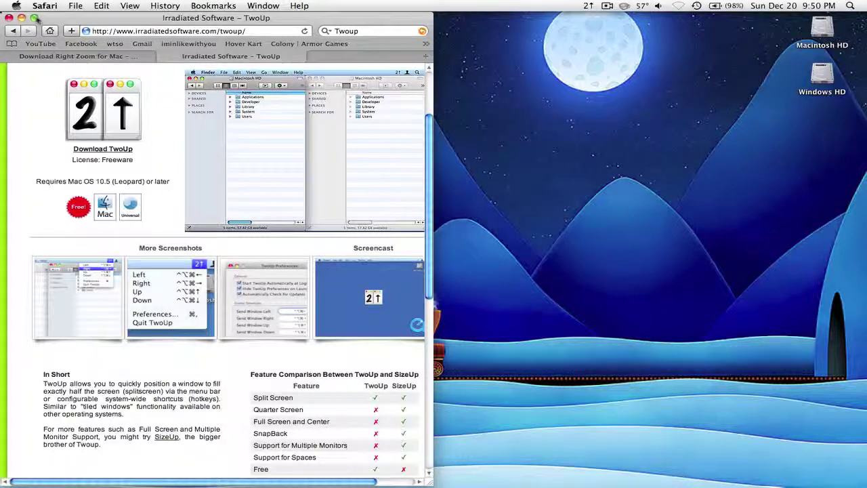
# Zoom the TwoUp page window back to full screen and scroll to the top.
pyautogui.click(34, 18)
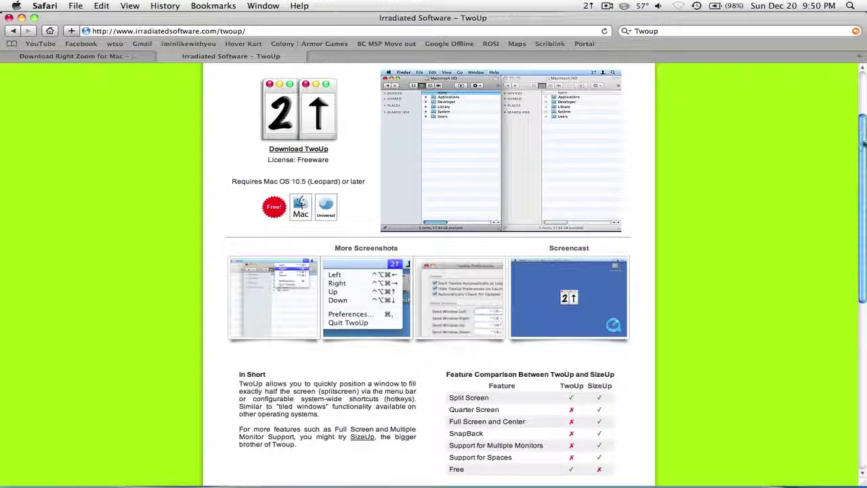
pyautogui.scroll(3, 433, 271)
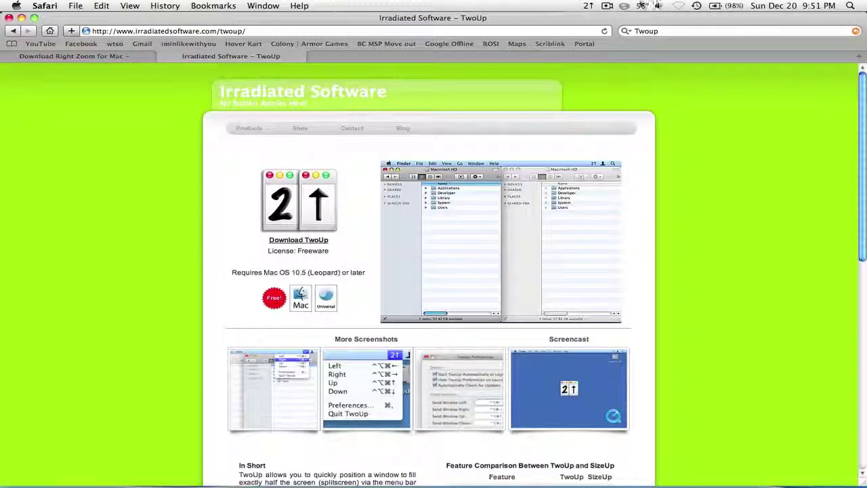
# Open TwoUp's Preferences window to review it, then close it.
pyautogui.click(587, 6)
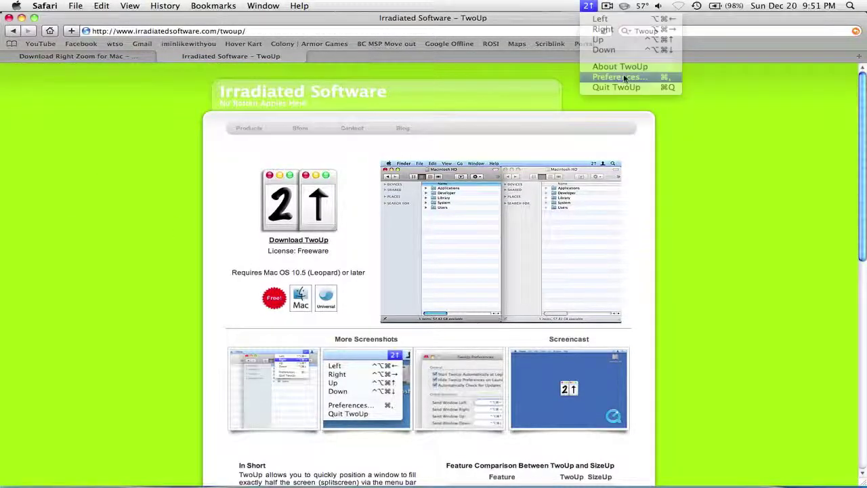
pyautogui.click(624, 78)
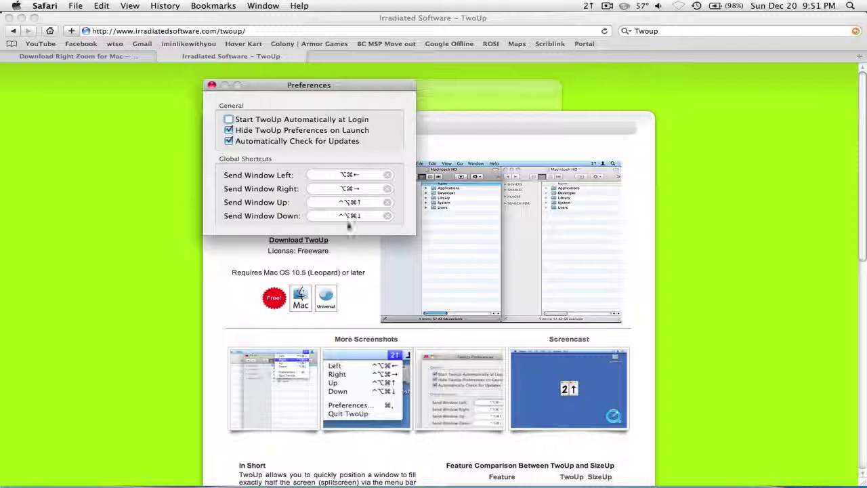
pyautogui.click(212, 85)
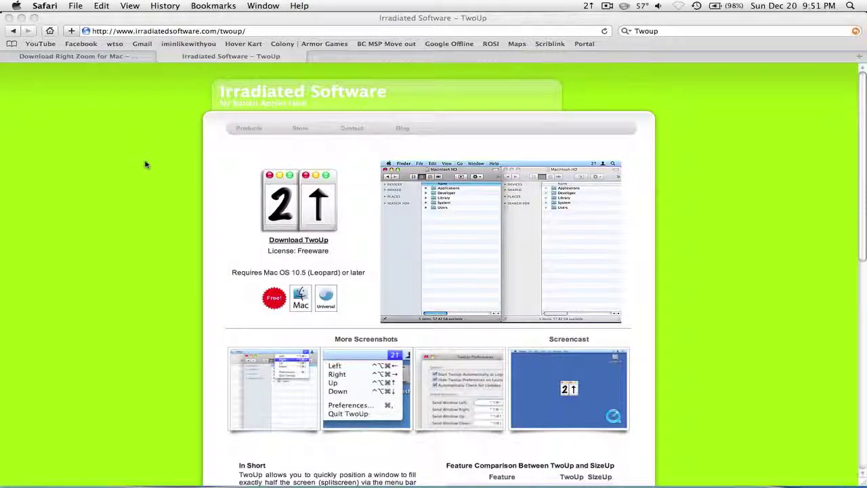
# Flip the window between left and right halves with Control+Option+Command+arrows, ending on the left.
pyautogui.press('ctrl+alt+super+Left')
pyautogui.press('ctrl+alt+super+Right')
pyautogui.press('ctrl+alt+super+Left')
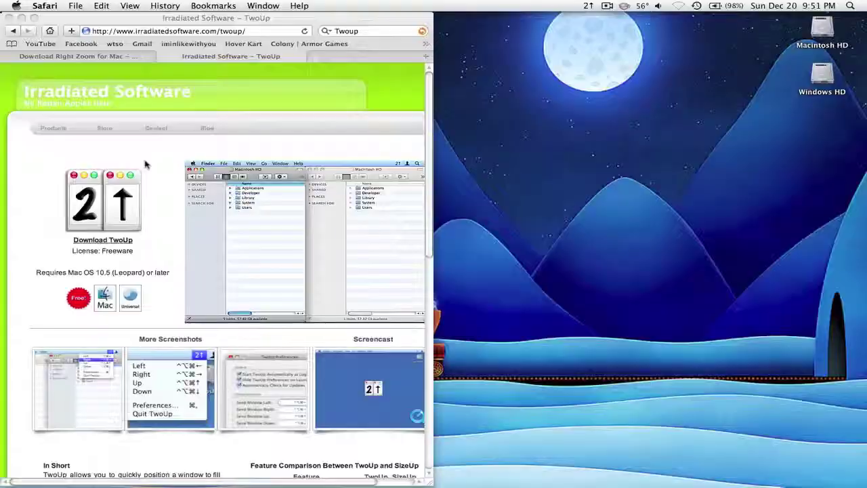
pyautogui.press('ctrl+alt+super+Right')
pyautogui.press('ctrl+alt+super+Left')
pyautogui.press('ctrl+alt+super+Right')
pyautogui.press('ctrl+alt+super+Left')
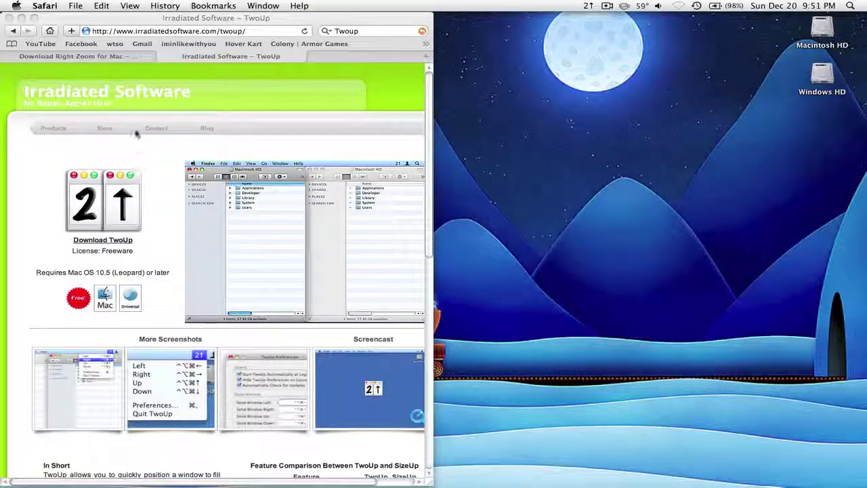
# Snap the TwoUp page window to the top half, then to the bottom half.
pyautogui.click(589, 5)
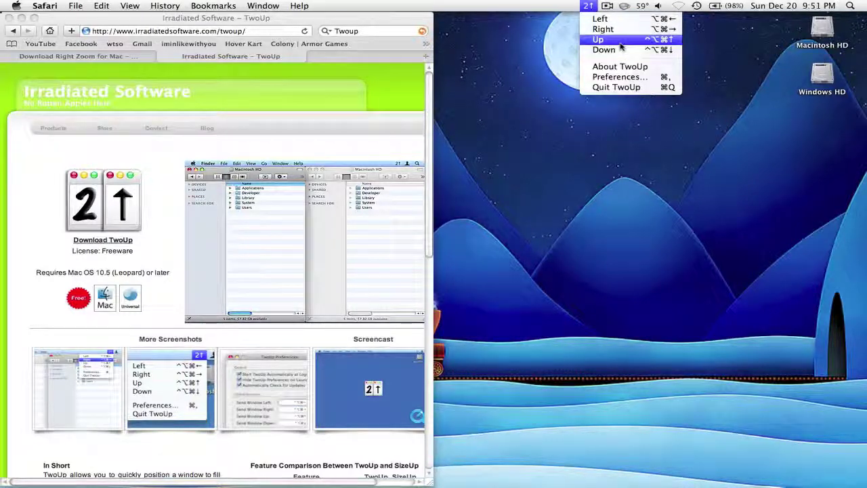
pyautogui.click(622, 39)
pyautogui.click(589, 6)
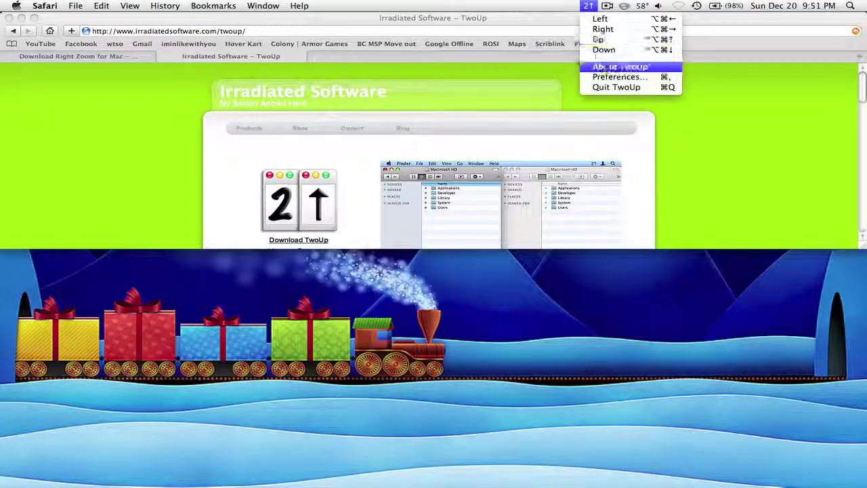
pyautogui.click(613, 51)
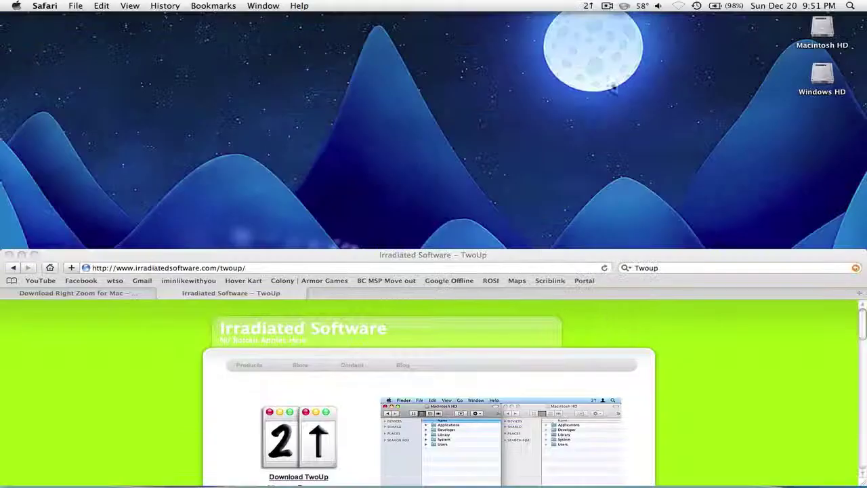
# Restore the window to fill the whole screen and scroll the page briefly.
pyautogui.click(34, 255)
pyautogui.scroll(-2, 35, 224)
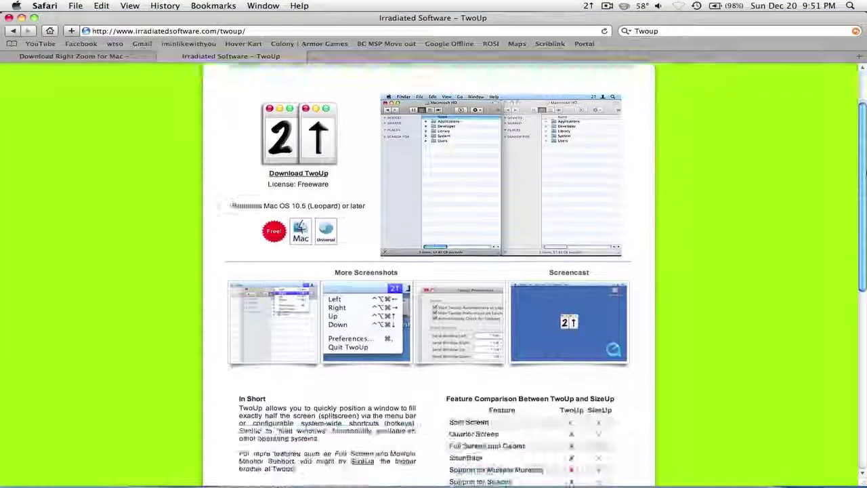
pyautogui.scroll(2, 168, 95)
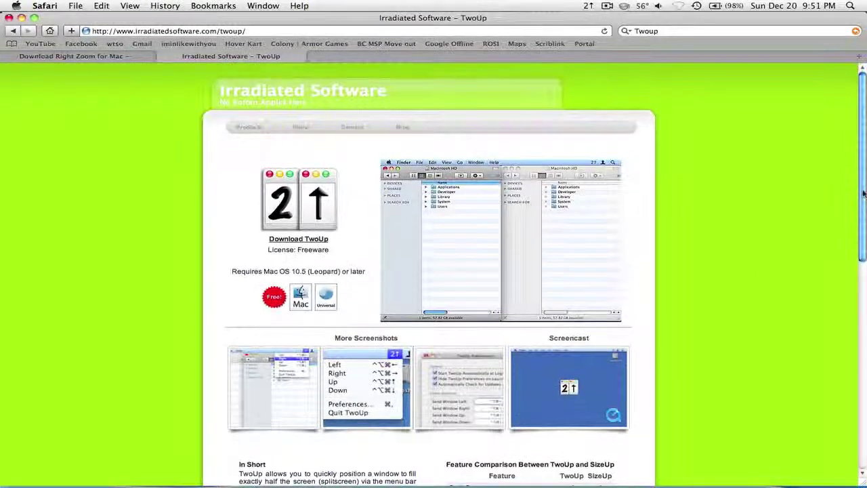
pyautogui.moveTo(864, 202); pyautogui.dragTo(857, 180)
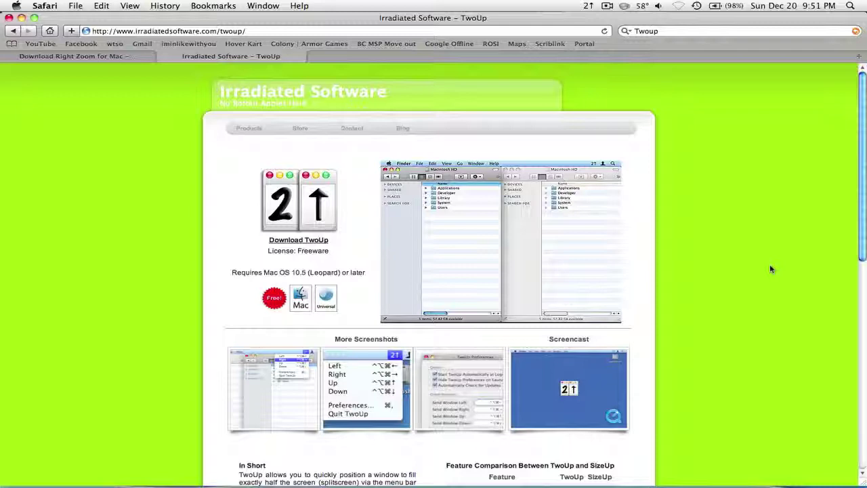
pyautogui.scroll(-10, 830, 207)
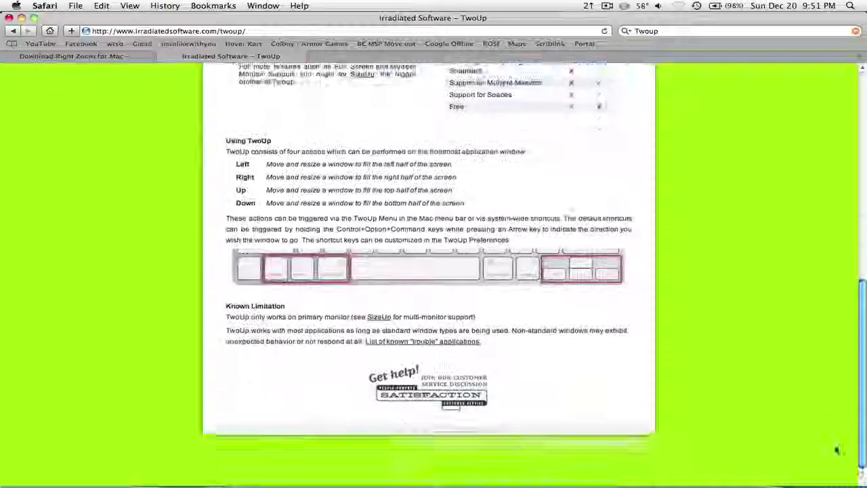
pyautogui.scroll(10, 830, 207)
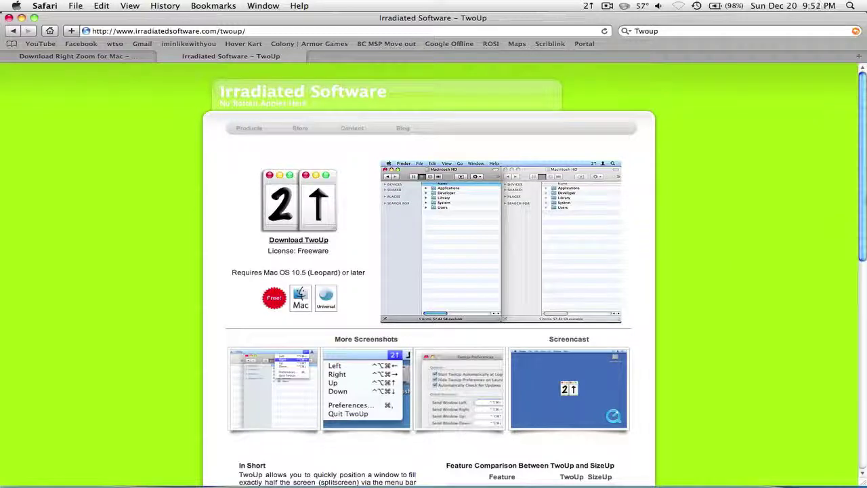
pyautogui.scroll(-5, 862, 173)
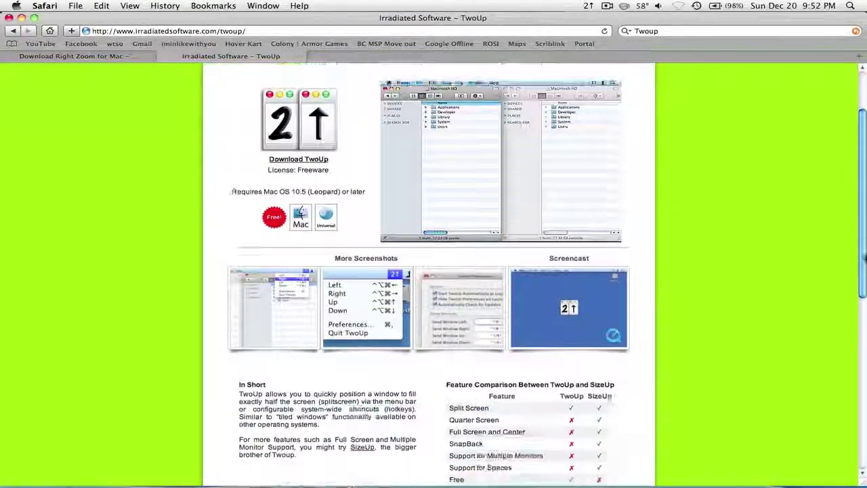
pyautogui.scroll(5, 853, 173)
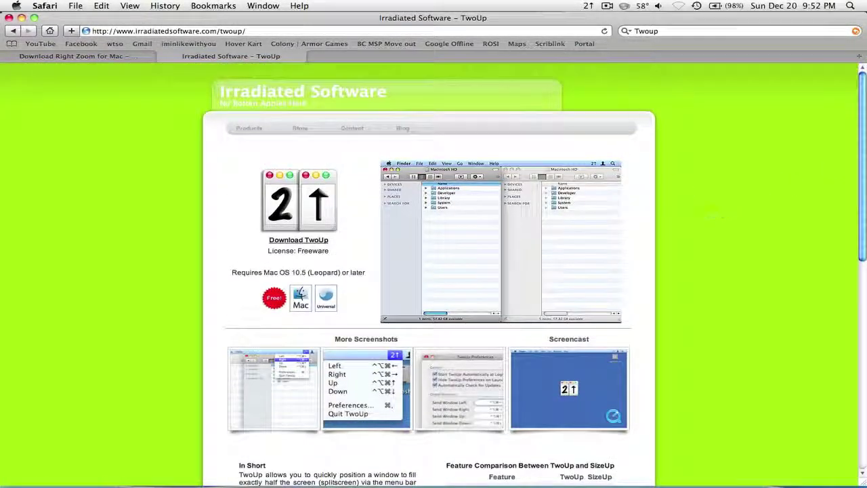